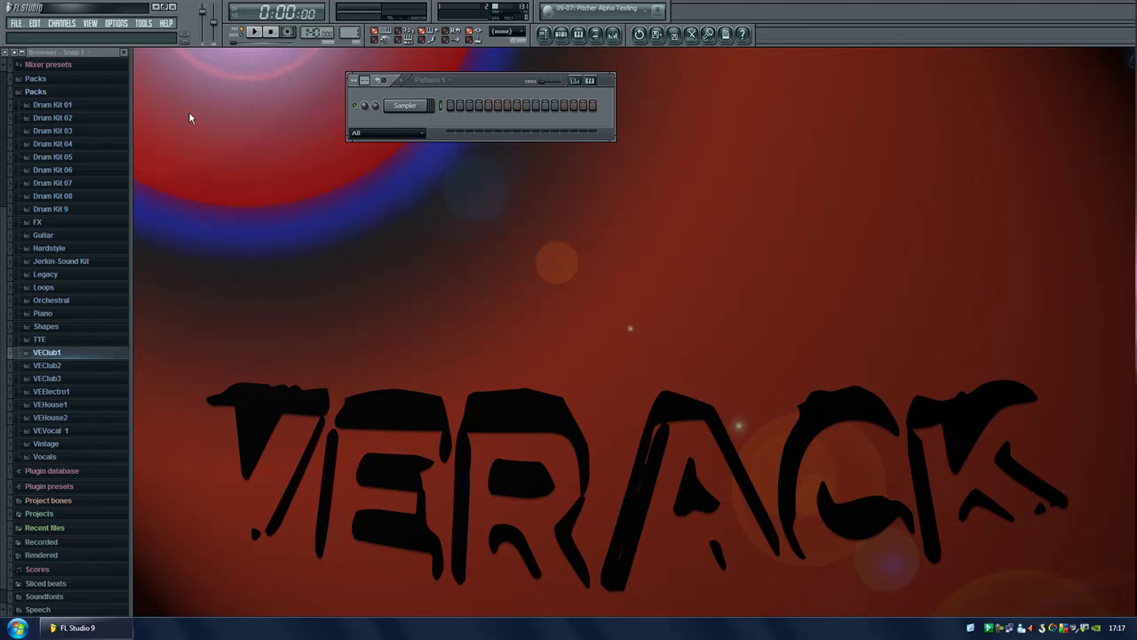
Add a 3x Osc channel via Channels > Add one and move its Channel settings window up
left_click(61, 23)
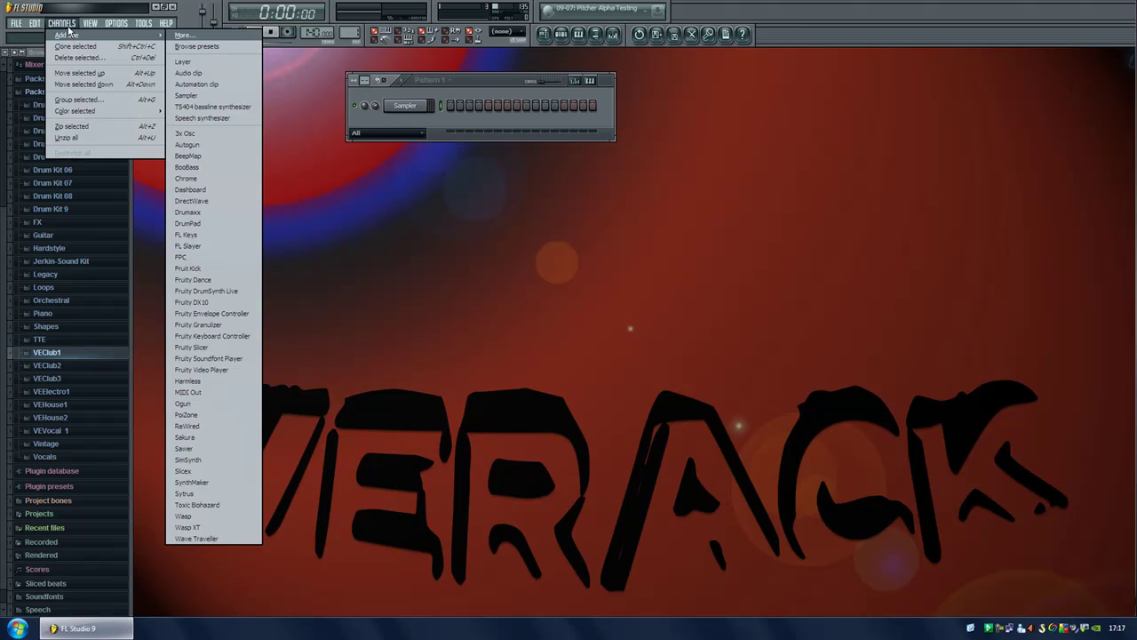
left_click(204, 135)
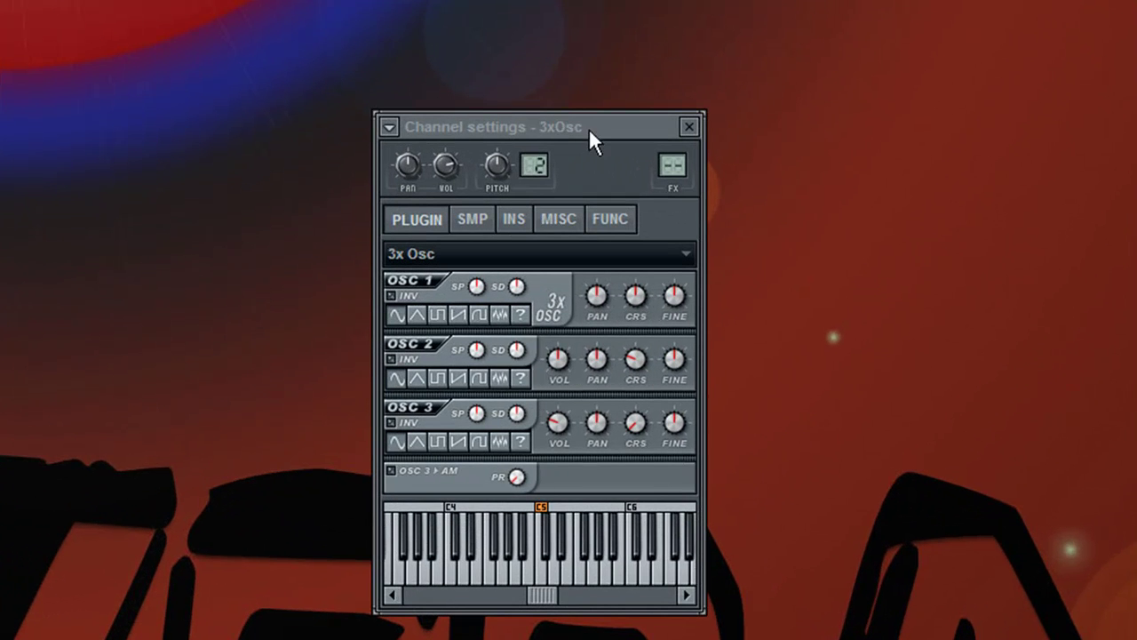
left_click_drag(518, 234, 531, 176)
left_click_drag(609, 7, 613, 0)
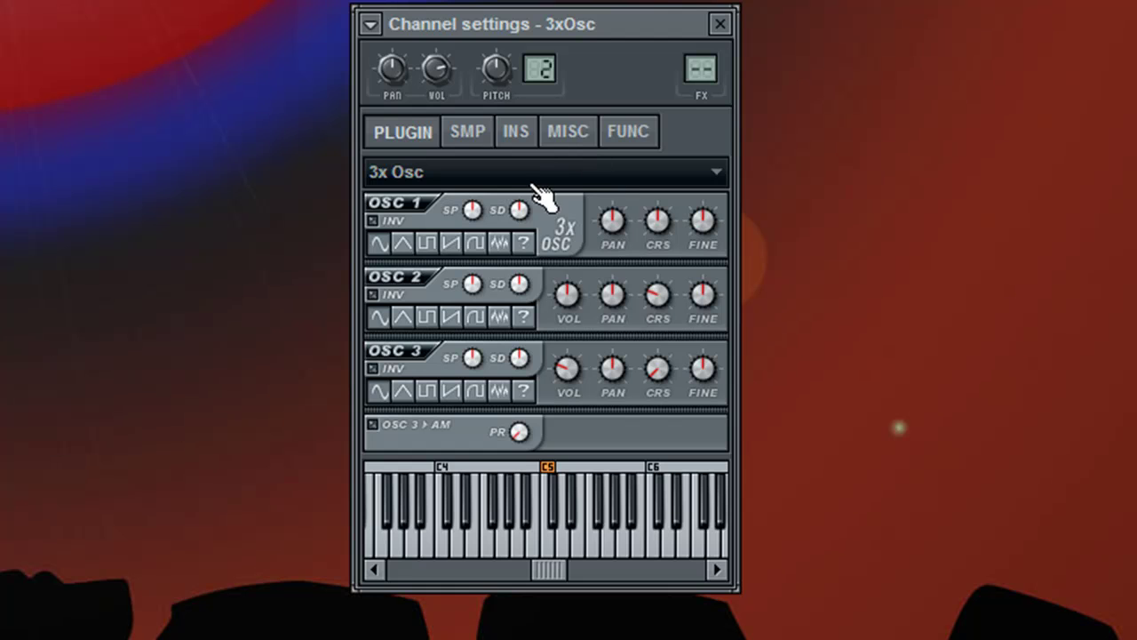
Set OSC 1, OSC 2 and OSC 3 to saw waveforms
left_click(452, 242)
left_click(453, 317)
left_click(455, 390)
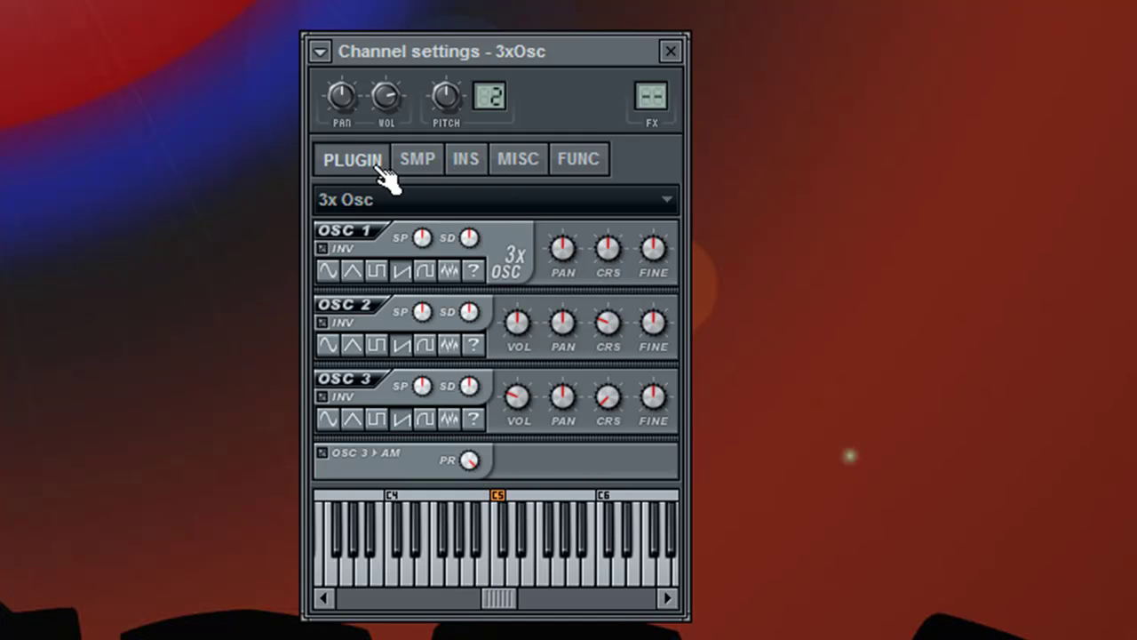
Apply the 'Fat - 8 voices' echo delay / fat mode preset on the FUNC page
left_click(578, 162)
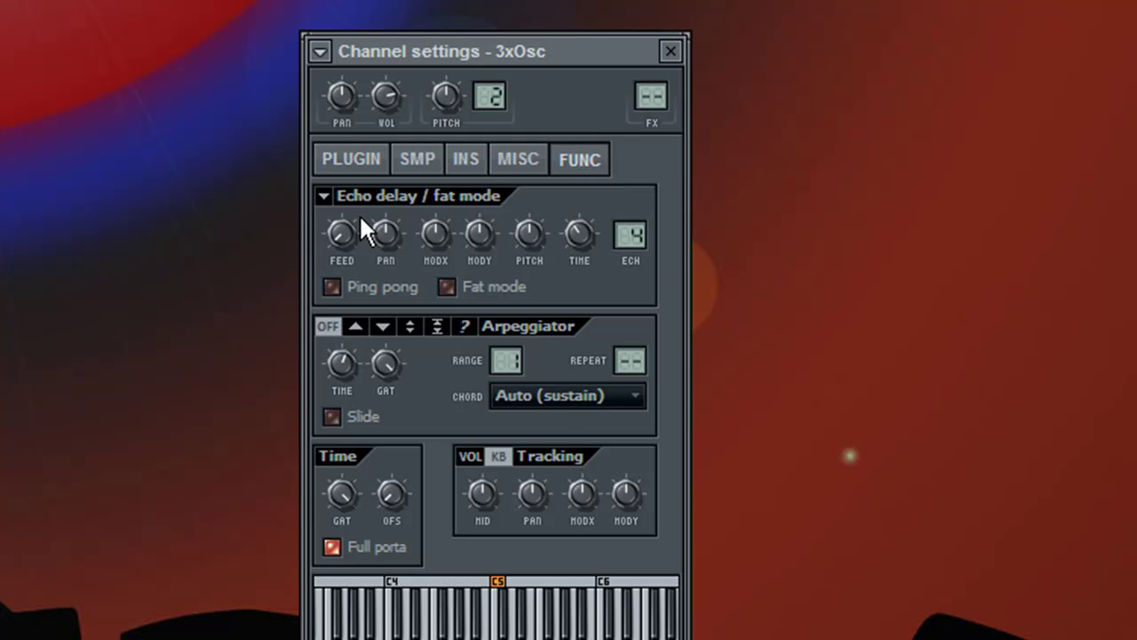
left_click(324, 196)
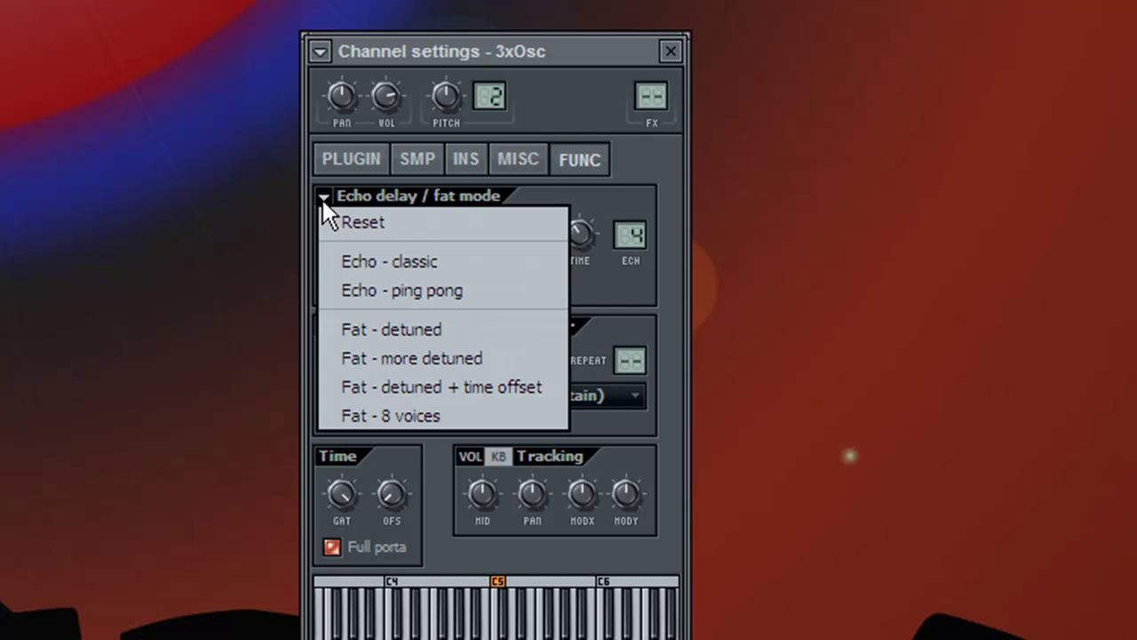
left_click(351, 410)
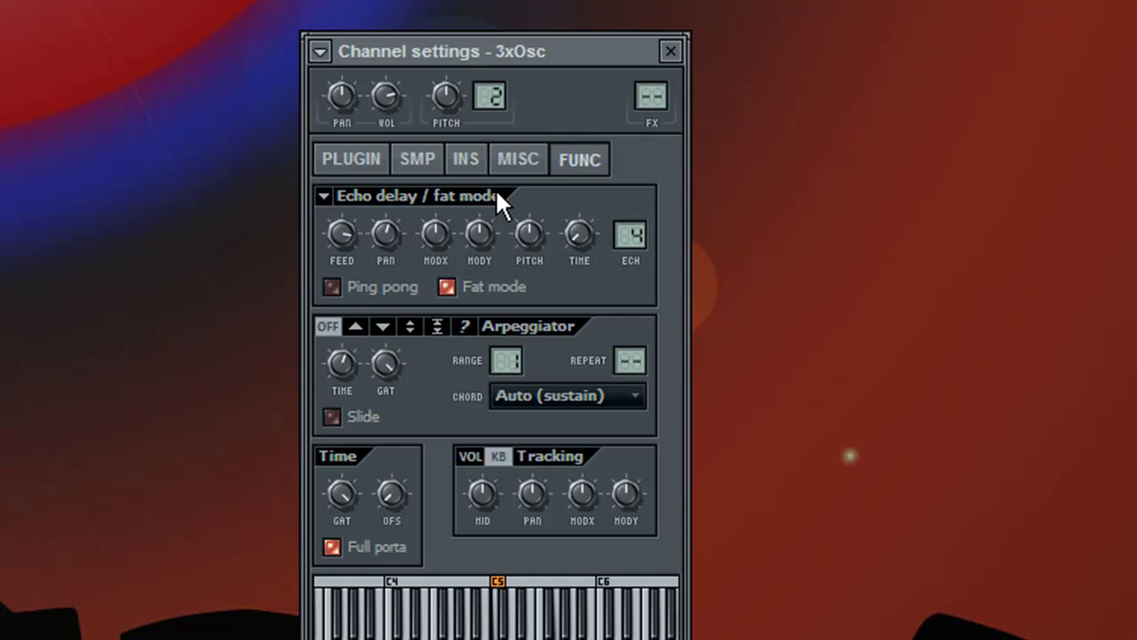
left_click(351, 158)
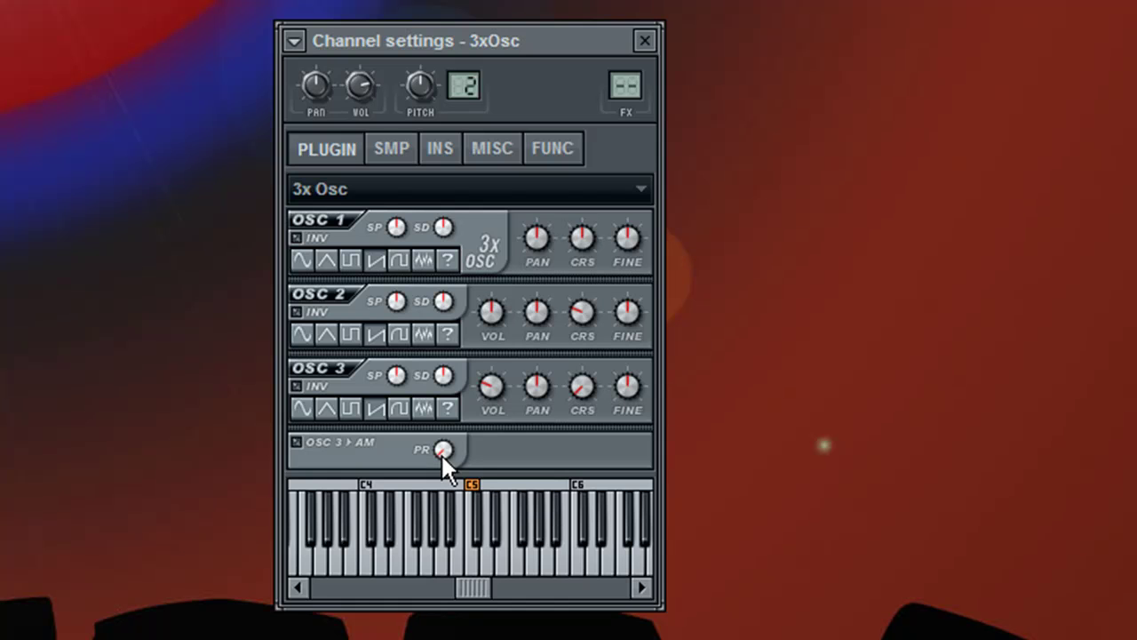
Turn the PR phase randomness knob and nudge the echo FEED knob slightly
left_click_drag(443, 450, 443, 439)
left_click(553, 148)
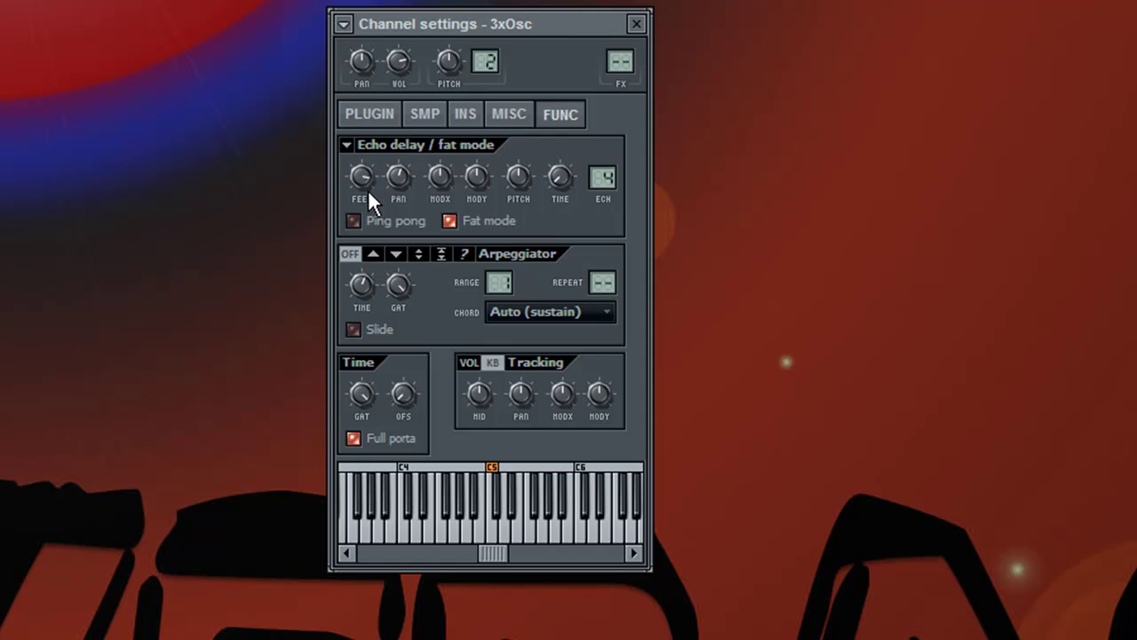
left_click_drag(361, 175, 360, 175)
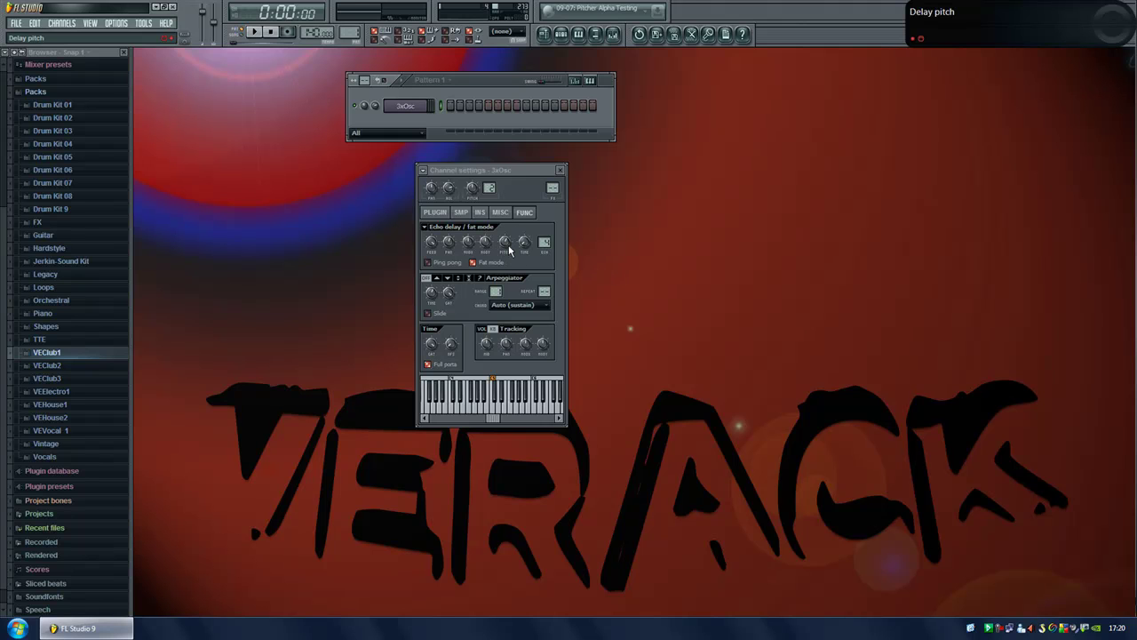
Raise the echo delay PITCH knob to about +17 cents of detune
mouse_move(509, 250)
left_mouse_down()
mouse_move(509, 229)
mouse_move(509, 246)
left_mouse_up()
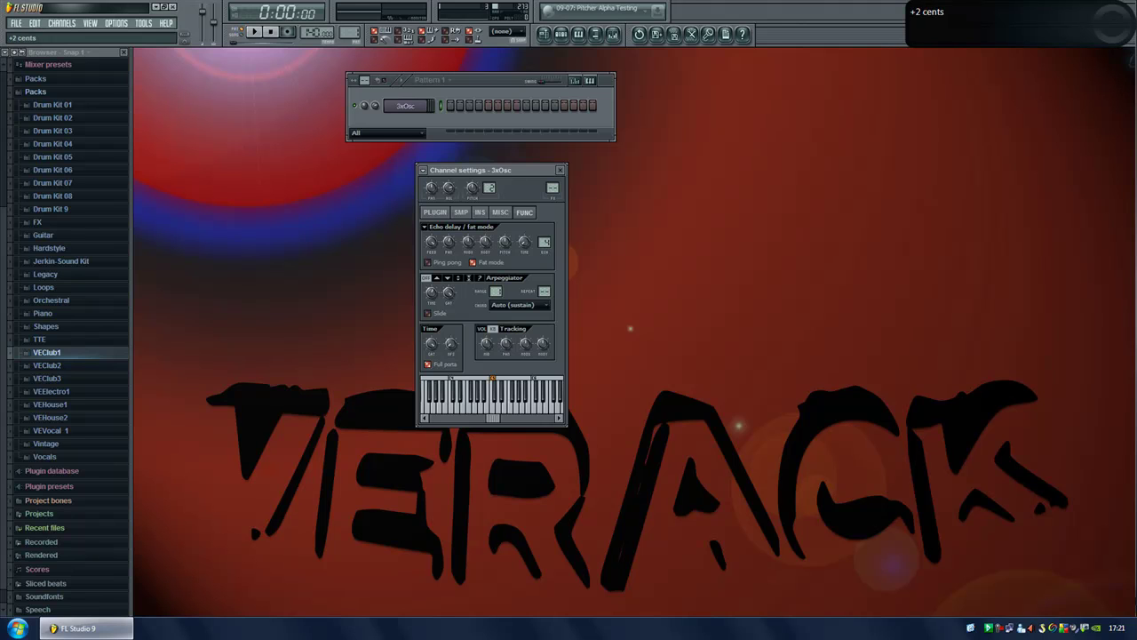
left_click_drag(510, 246, 510, 244)
left_click_drag(509, 246, 509, 245)
Audition the lead by playing C5, E5 and G5 on the computer keyboard
key("z")
key("c")
key("b")
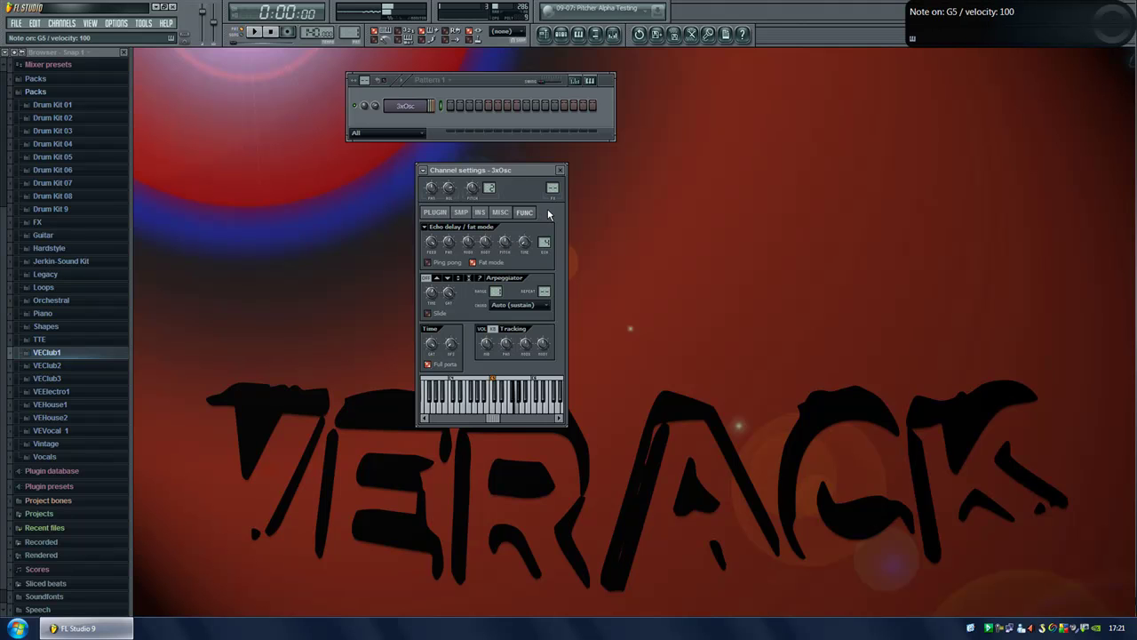
key("c")
key("z")
key("c")
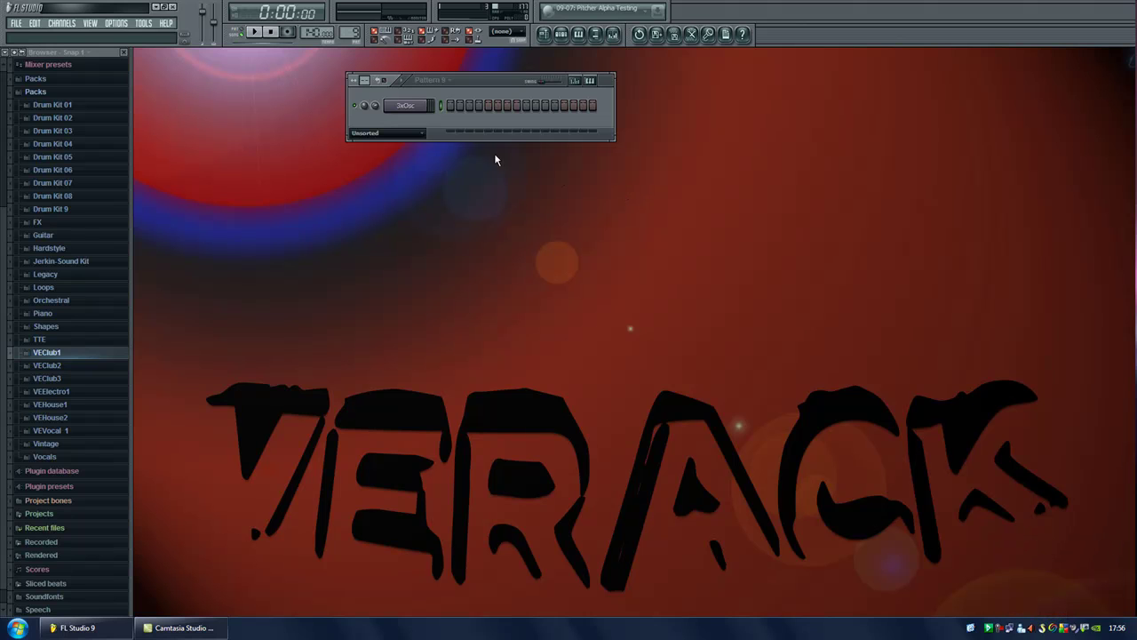
Assign the 3x Osc channel to free mixer insert 2, named 3xOsc, and reposition the Mixer
left_click(407, 107)
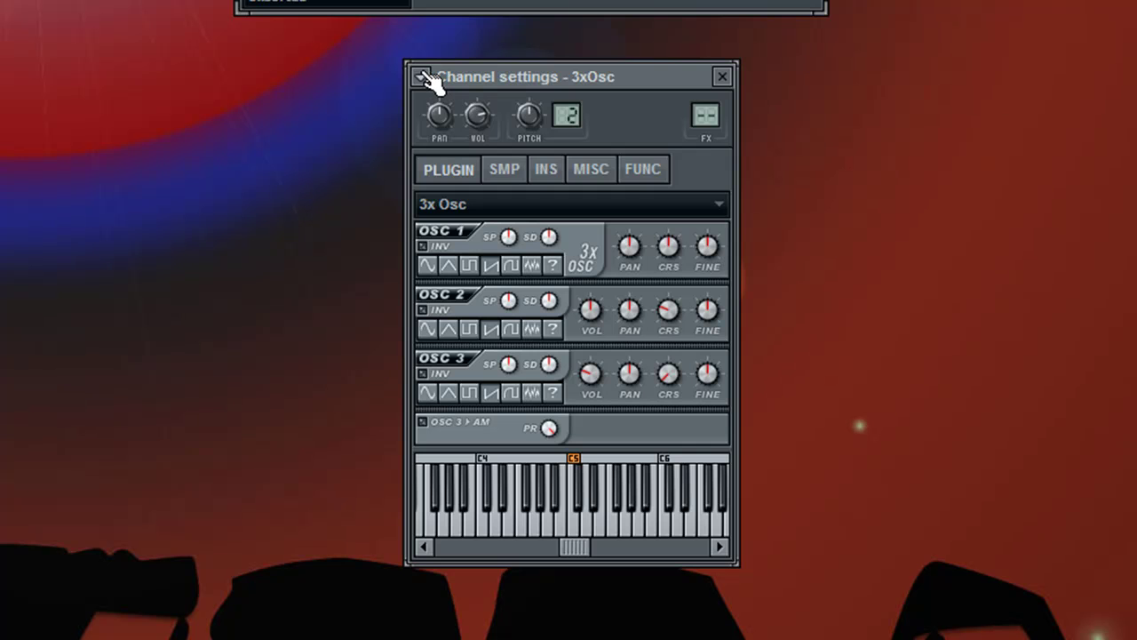
left_click(421, 79)
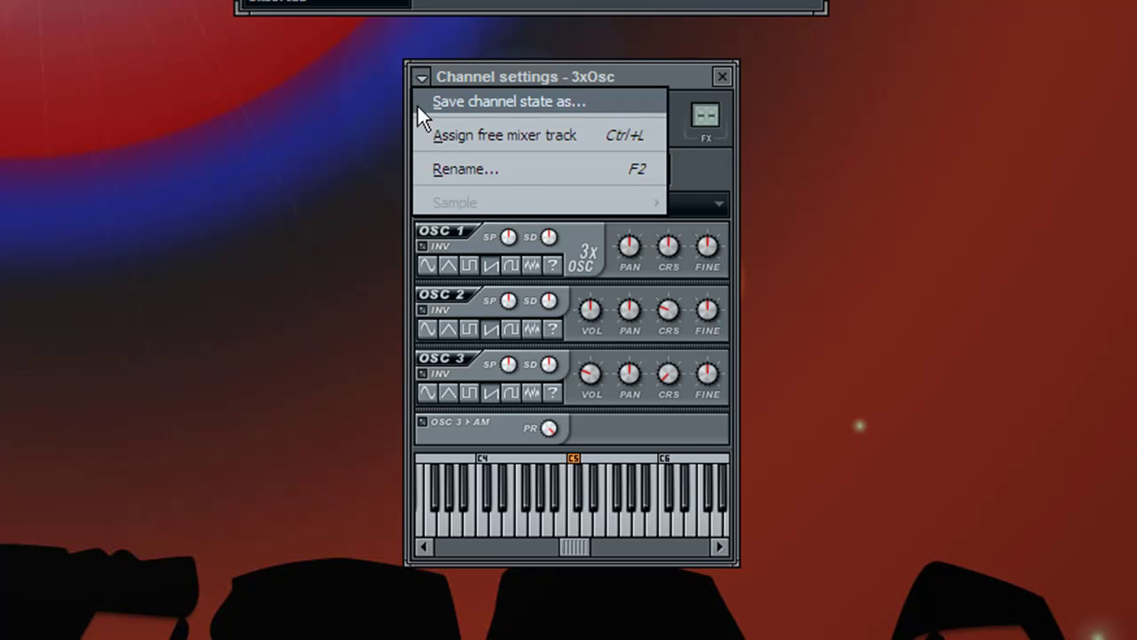
left_click(435, 136)
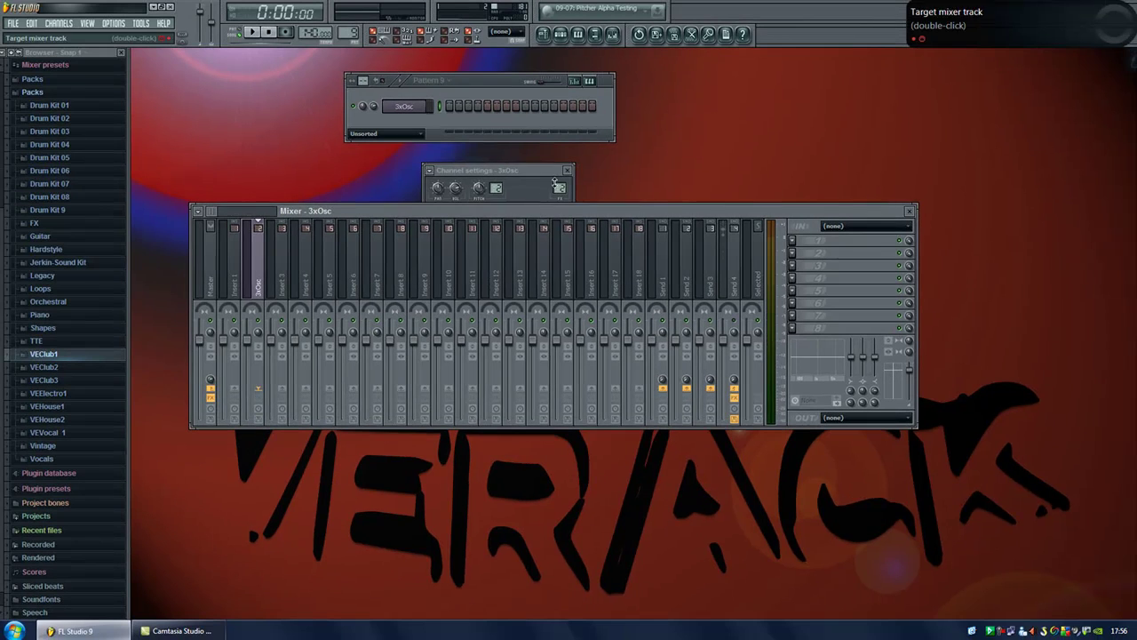
left_click(567, 169)
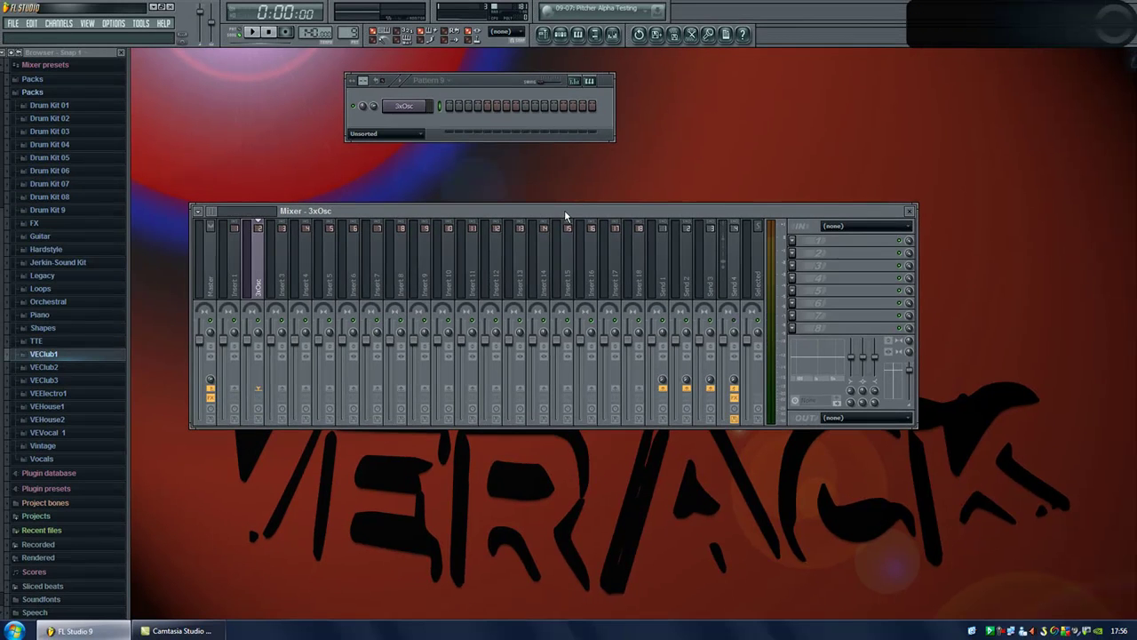
left_click_drag(566, 210, 591, 214)
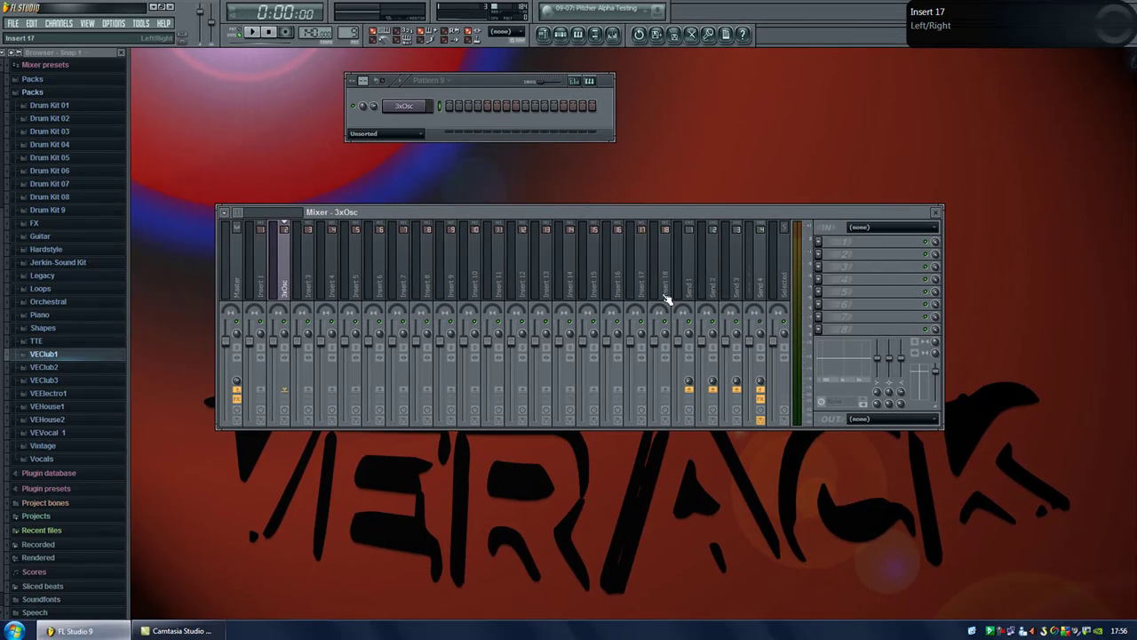
Load Fruity Parametric EQ 2 on insert 2 and drag band 1 into a low cut near 94 Hz
left_click(820, 243)
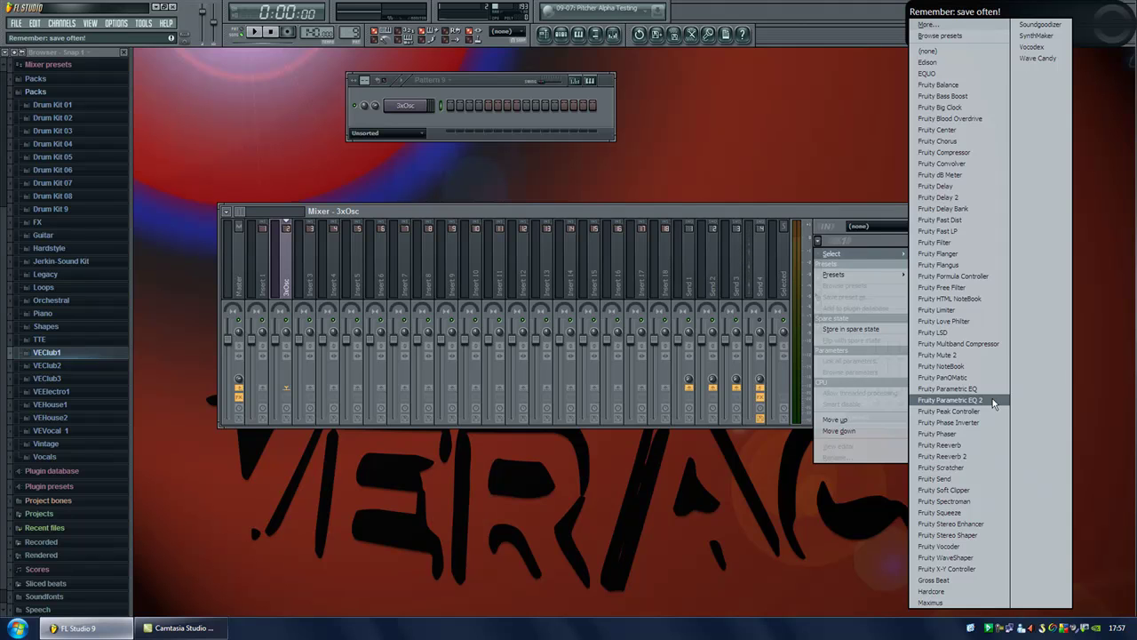
left_click(992, 400)
left_click_drag(426, 263, 427, 312)
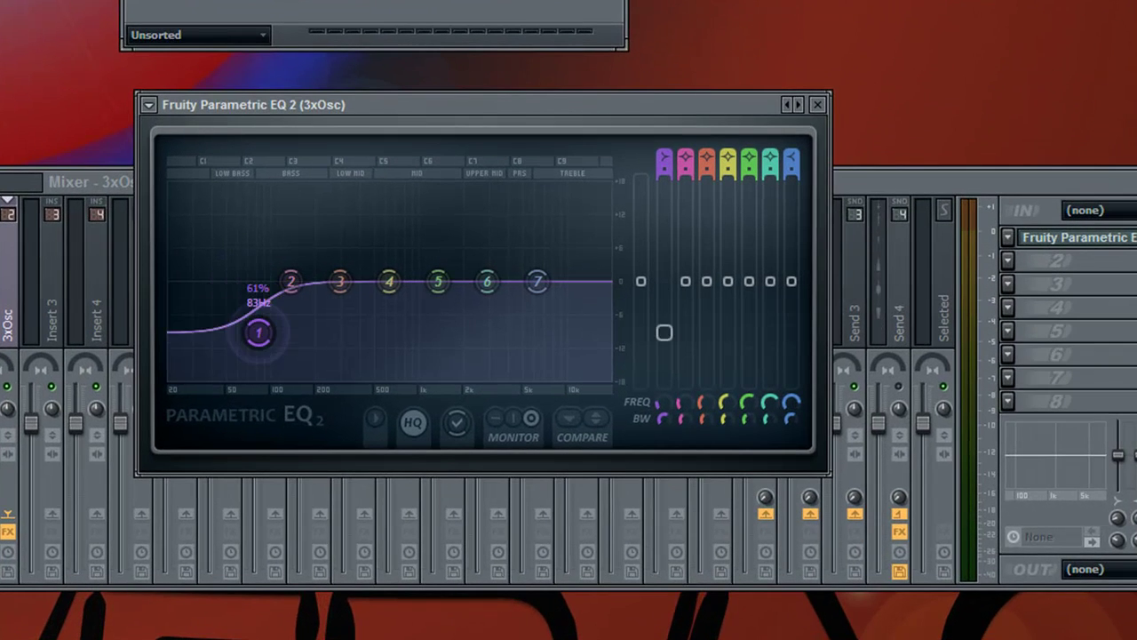
mouse_move(259, 373)
left_mouse_down()
mouse_move(287, 388)
mouse_move(260, 378)
mouse_move(287, 378)
mouse_move(236, 378)
mouse_move(253, 378)
left_mouse_up()
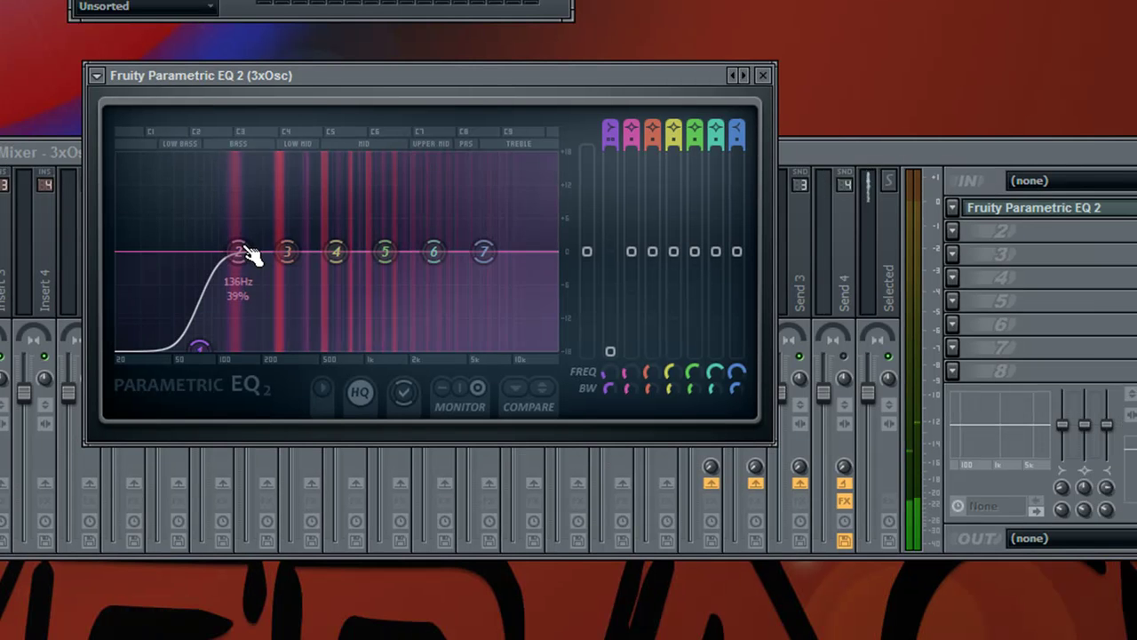
Boost band 2 near 228 Hz, move band 3 to 876 Hz, band 5 to 4.6 kHz, boost 11 kHz, cut the top
left_click_drag(291, 282, 322, 254)
left_click_drag(271, 223, 409, 235)
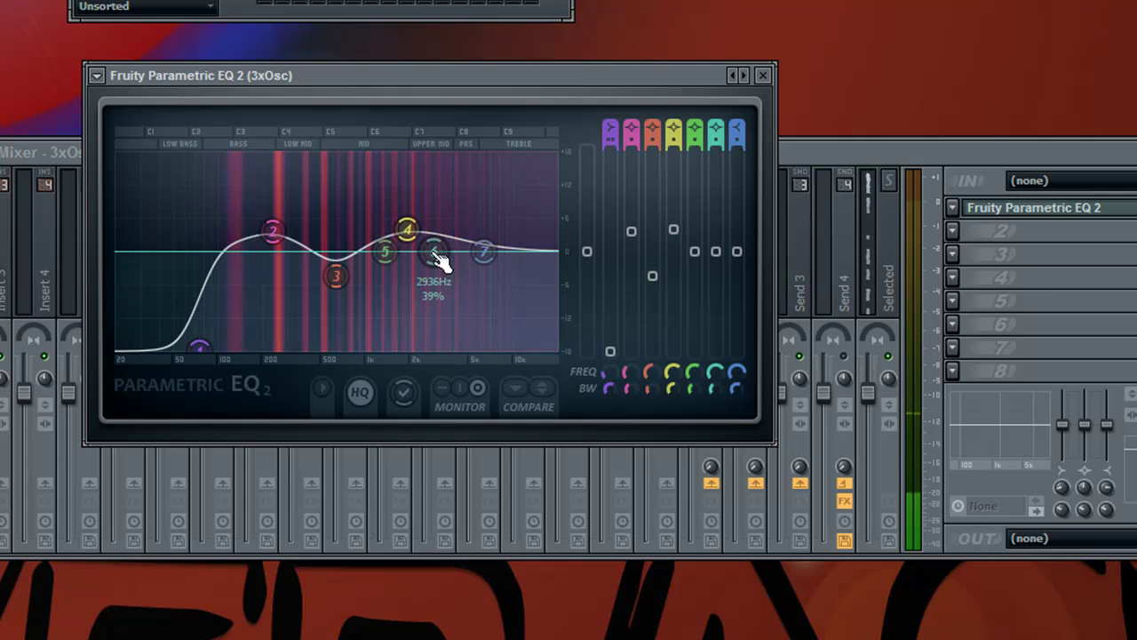
left_click_drag(483, 251, 518, 271)
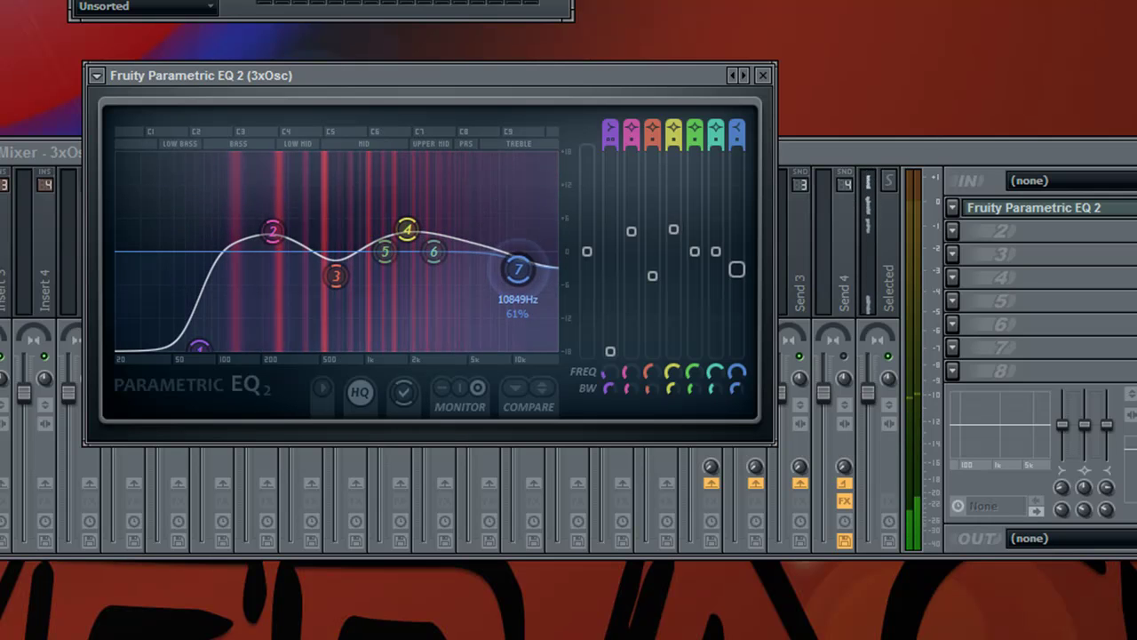
left_click_drag(434, 251, 520, 216)
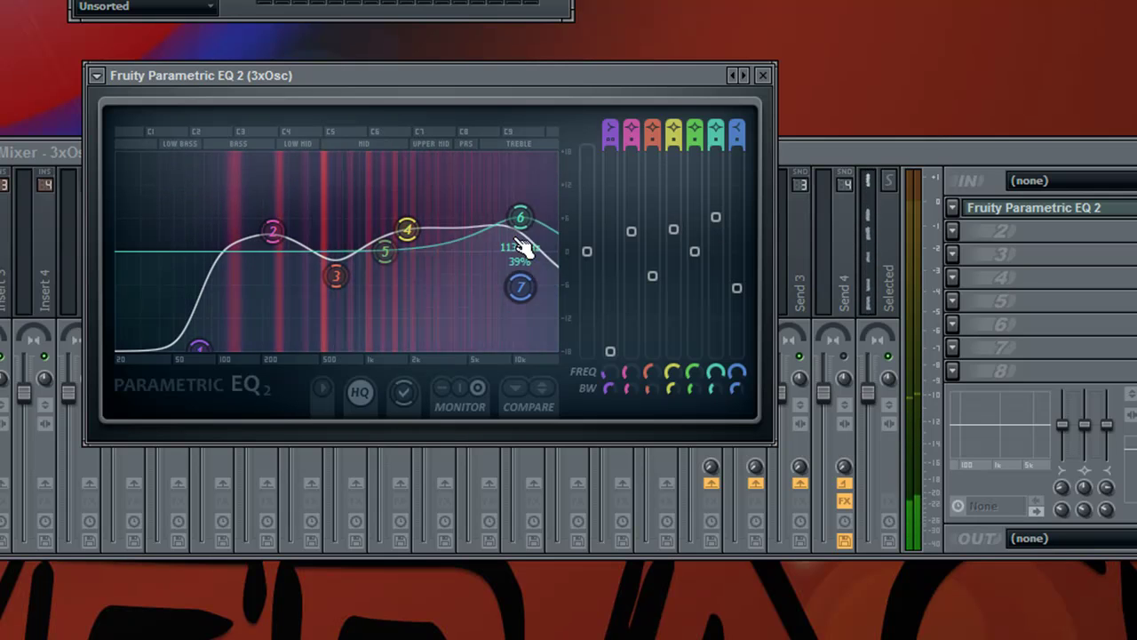
left_click_drag(521, 271, 521, 286)
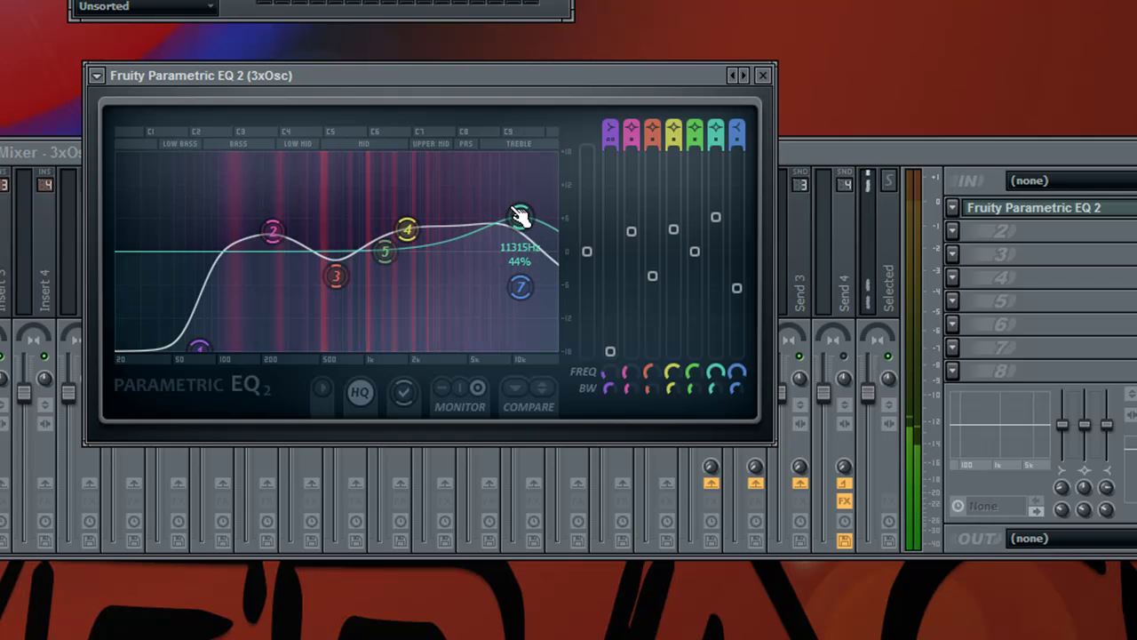
left_click_drag(521, 218, 523, 228)
left_click_drag(385, 252, 462, 264)
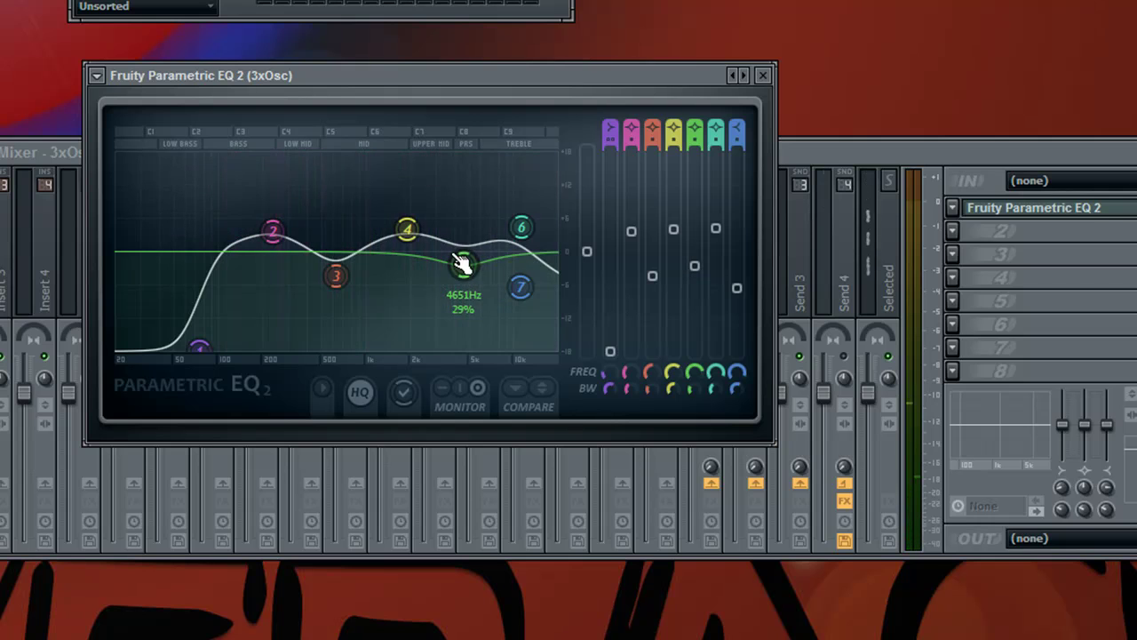
left_click(407, 229)
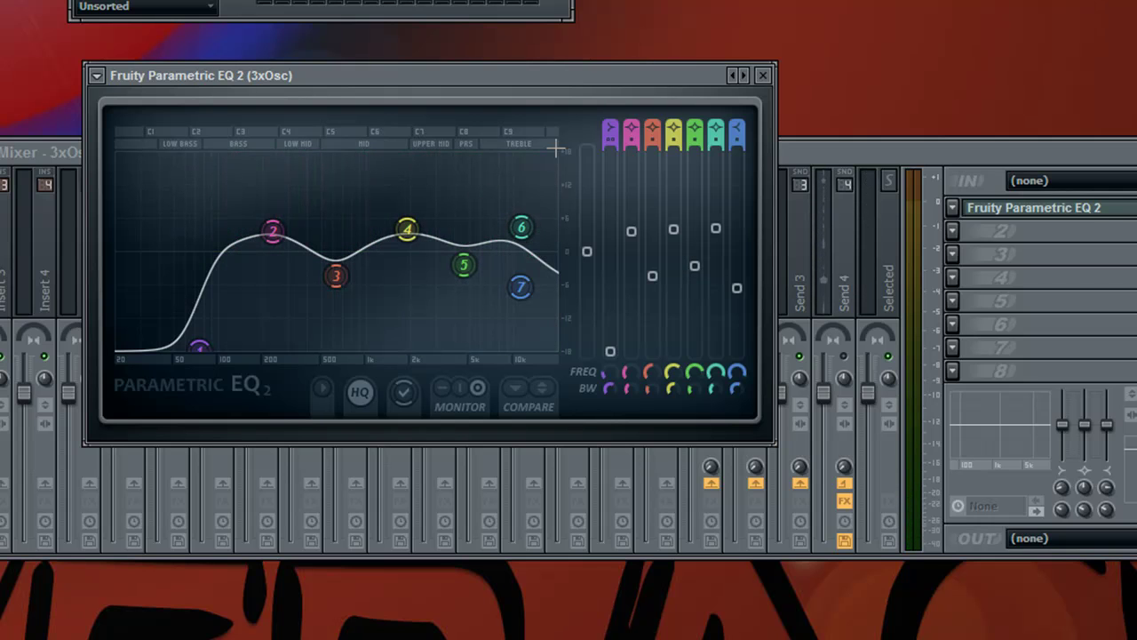
Load Fruity Reeverb 2 into the second FX slot of the 3xOsc insert
left_click(764, 76)
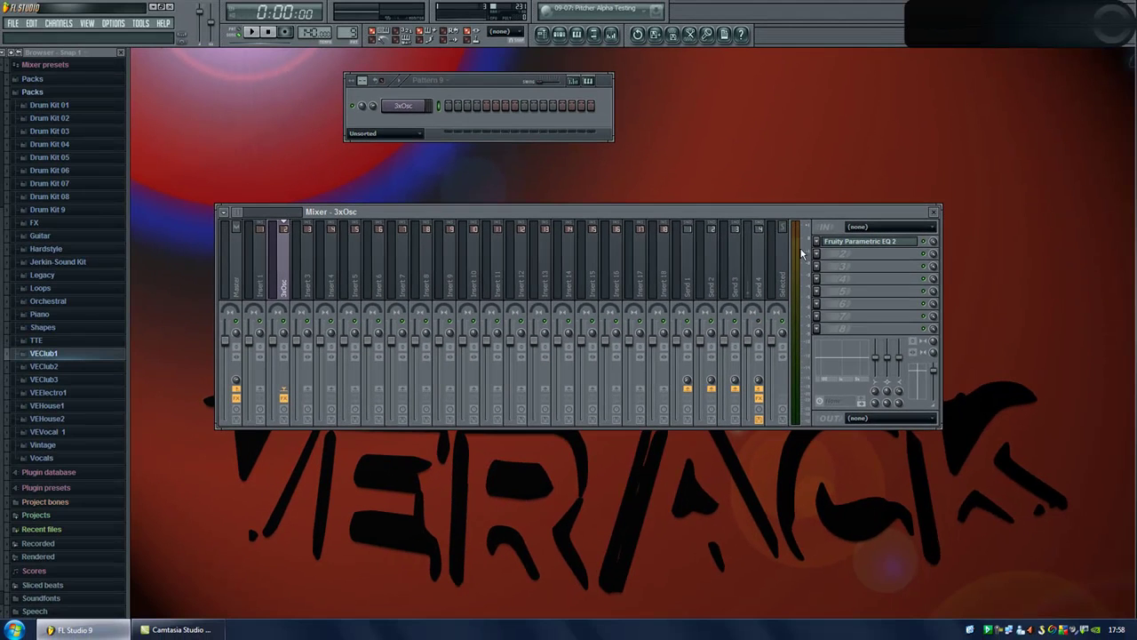
left_click(950, 231)
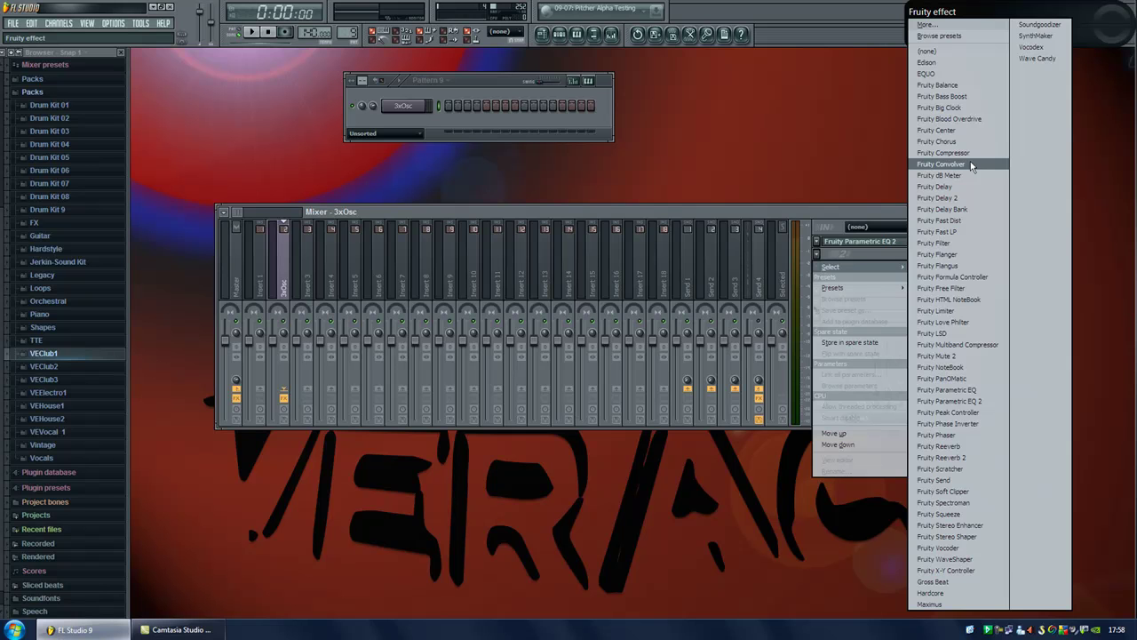
left_click(944, 457)
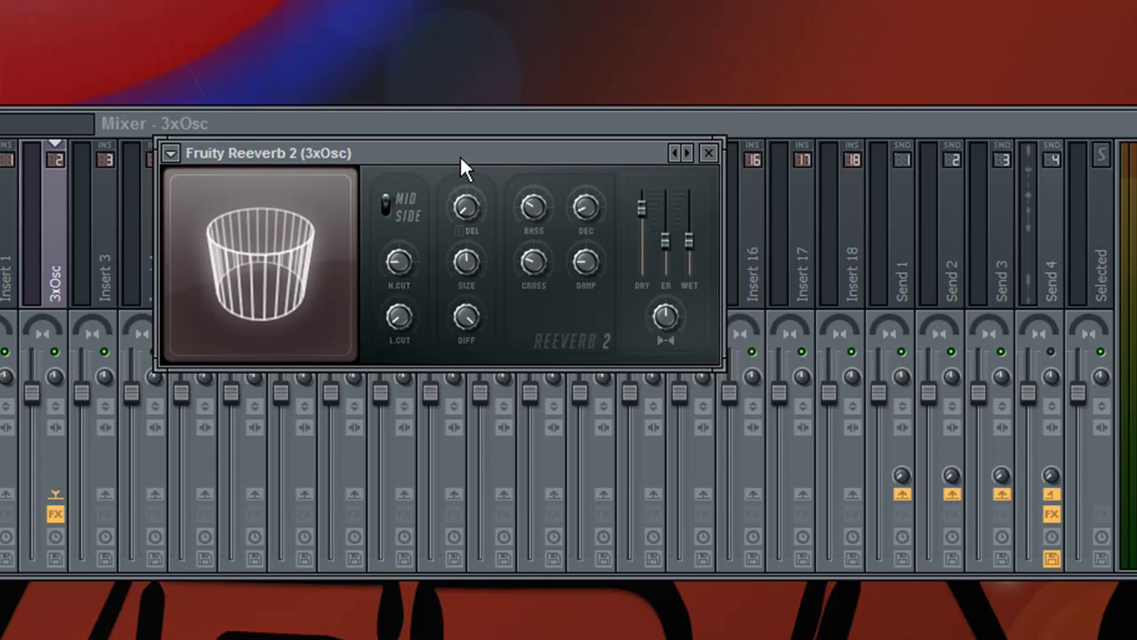
Raise the WET fader on Fruity Reeverb 2
left_click(171, 154)
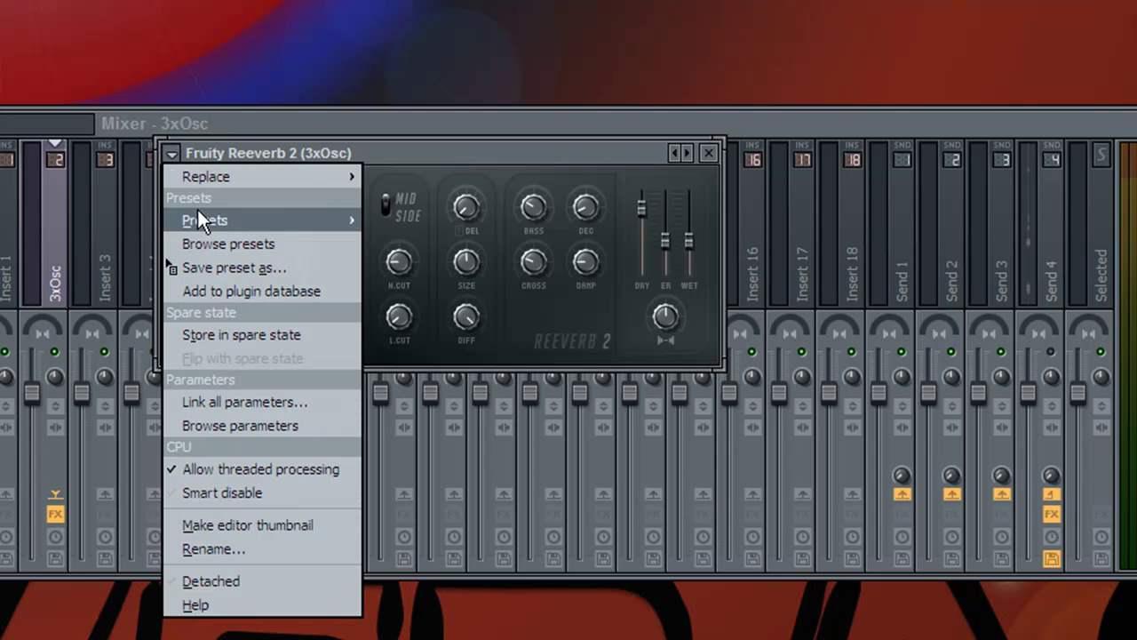
left_click(430, 155)
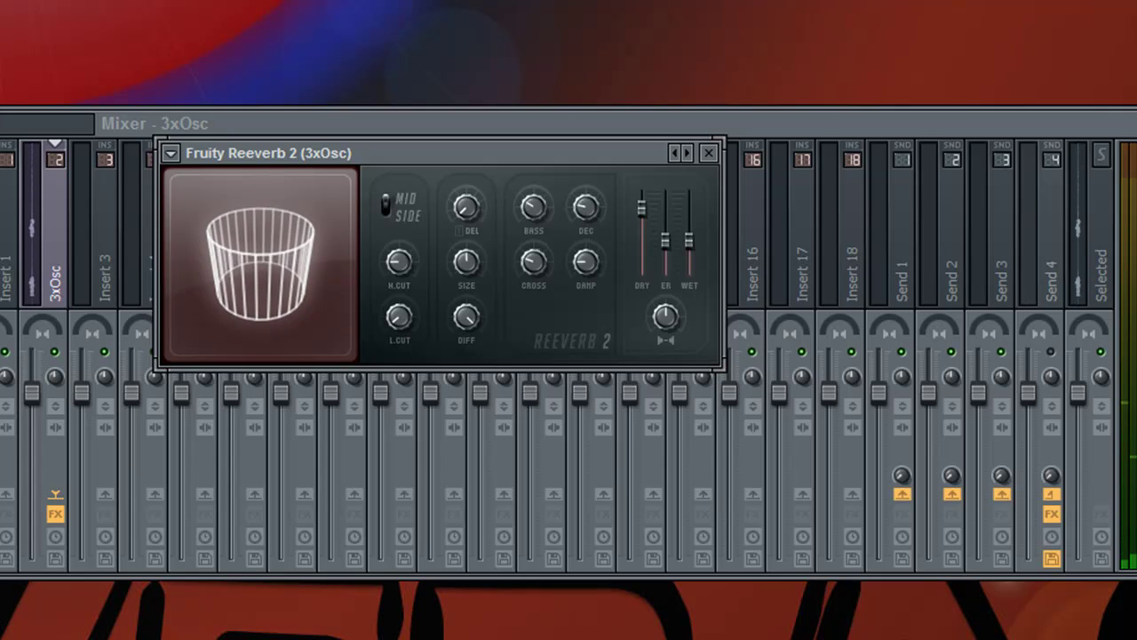
left_click_drag(689, 241, 689, 221)
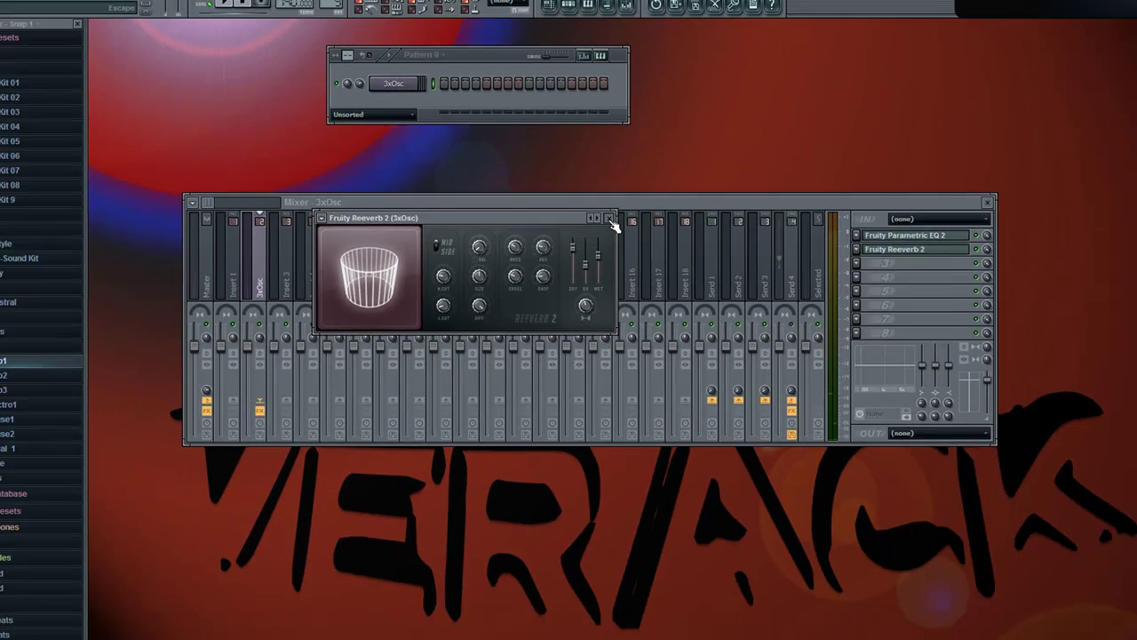
Load Fruity Delay into the third FX slot of the 3xOsc mixer insert
left_click(697, 161)
left_click(817, 265)
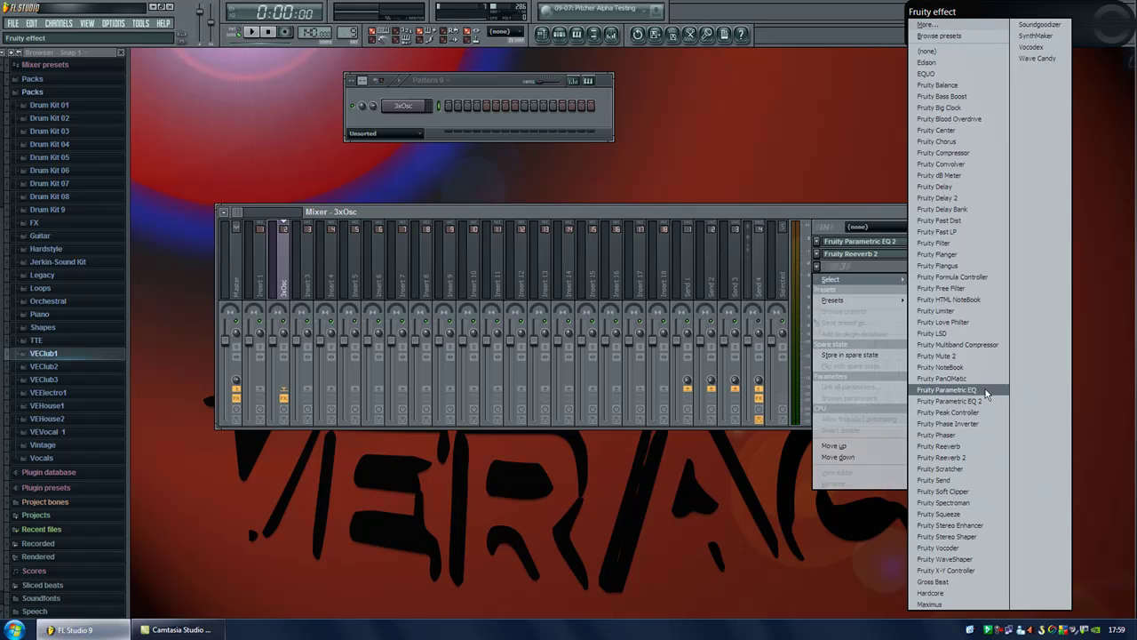
left_click(965, 187)
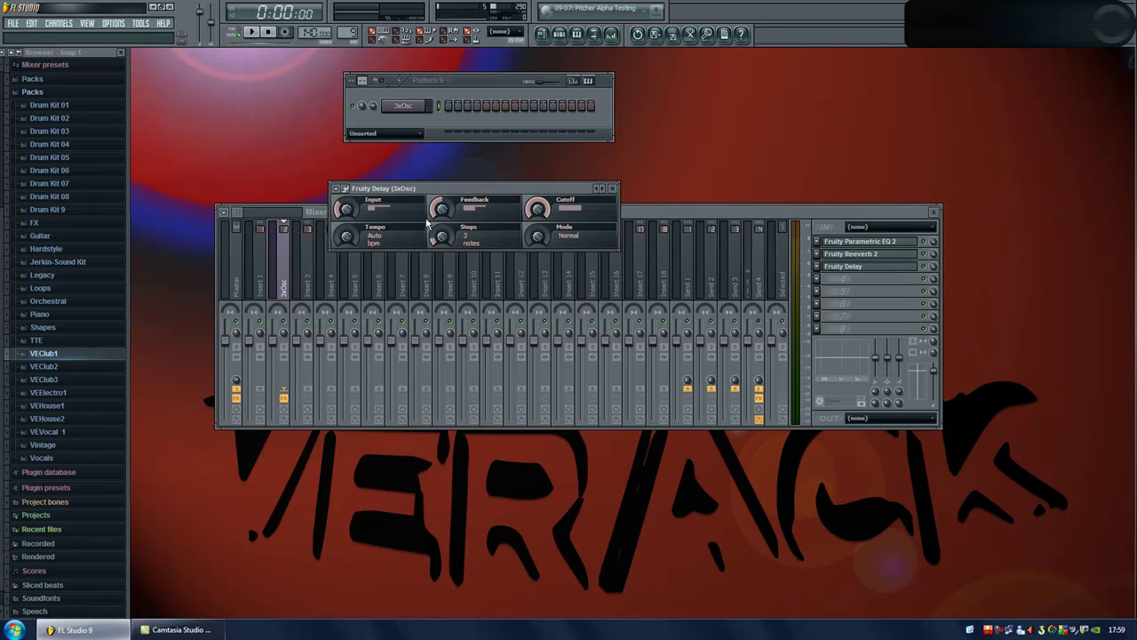
Raise the Fruity Delay feedback slightly and adjust its input level
left_click_drag(504, 186, 502, 166)
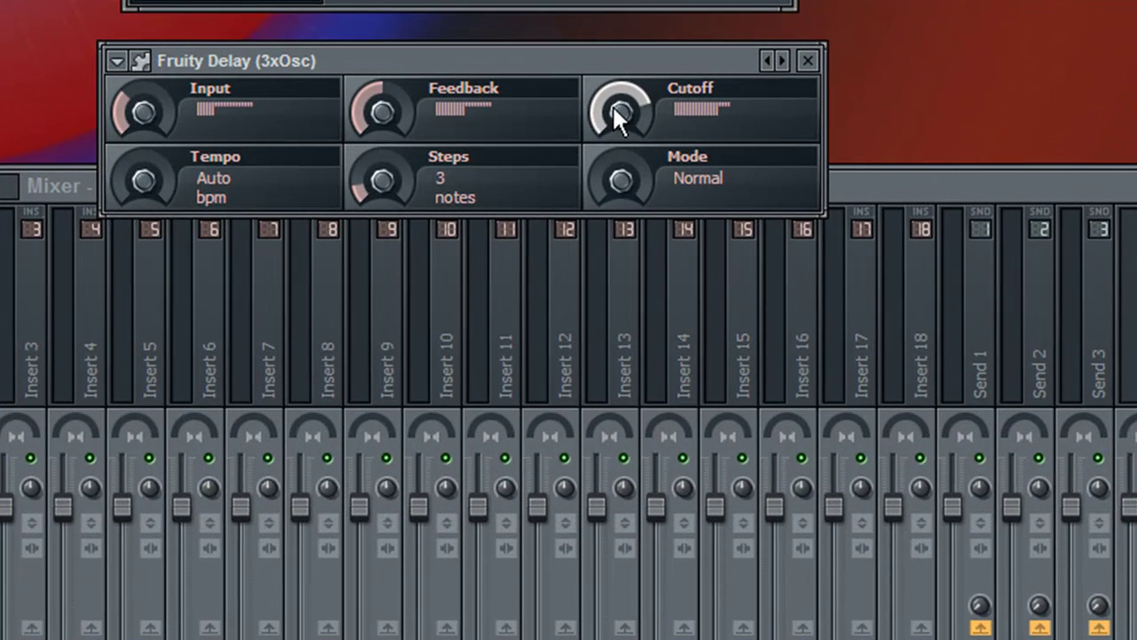
left_click_drag(384, 106, 385, 105)
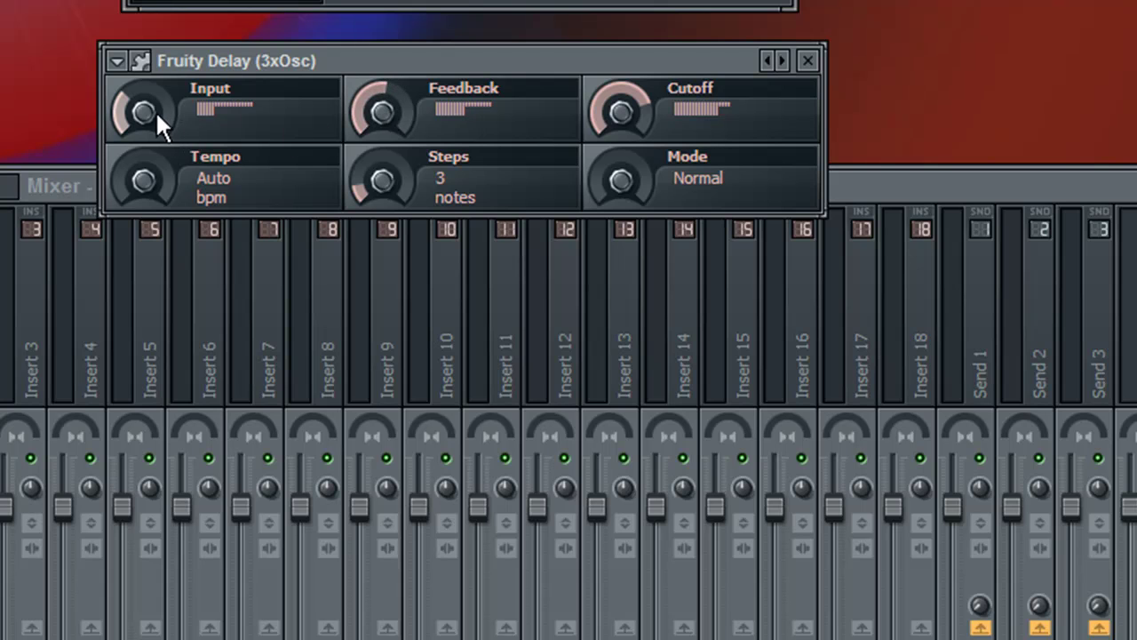
left_click_drag(155, 110, 152, 109)
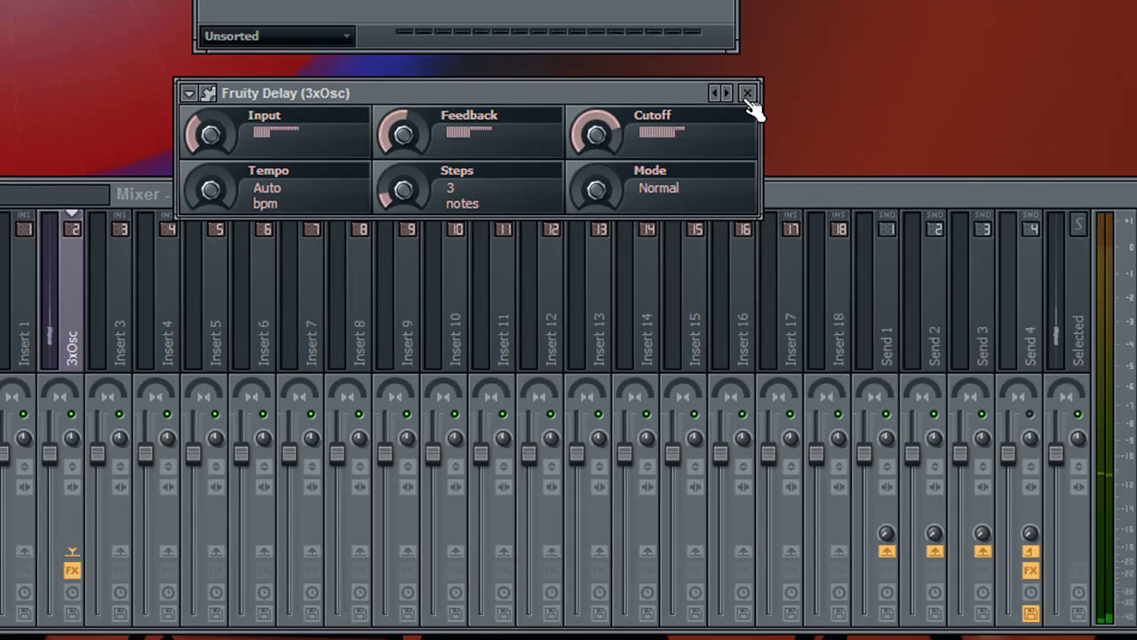
Close the Fruity Delay and Mixer windows
left_click(807, 61)
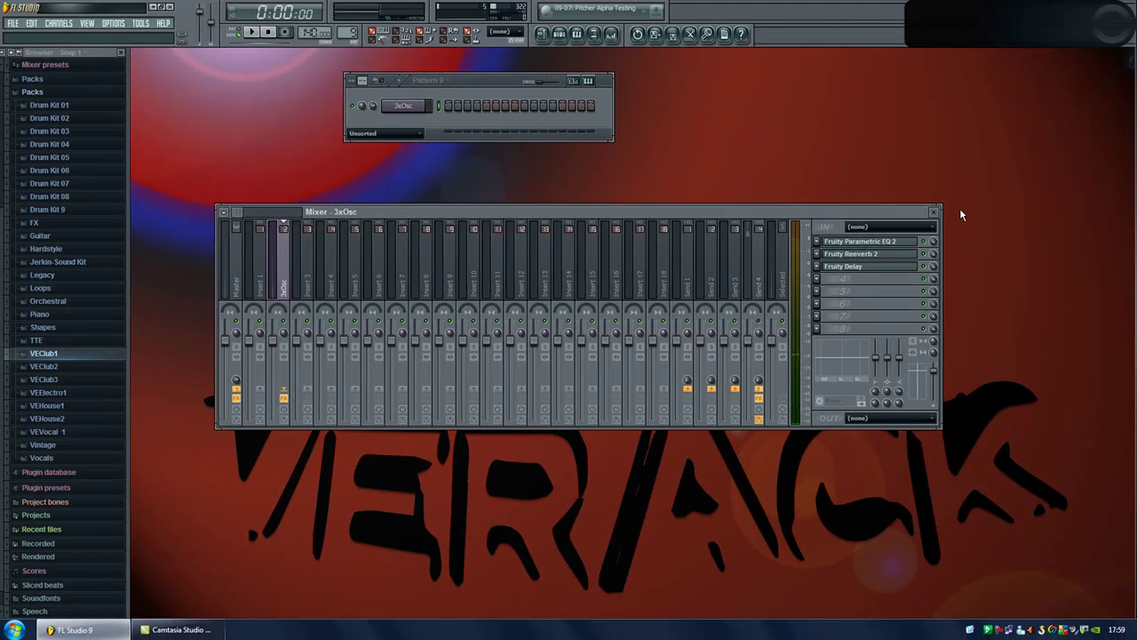
left_click(937, 211)
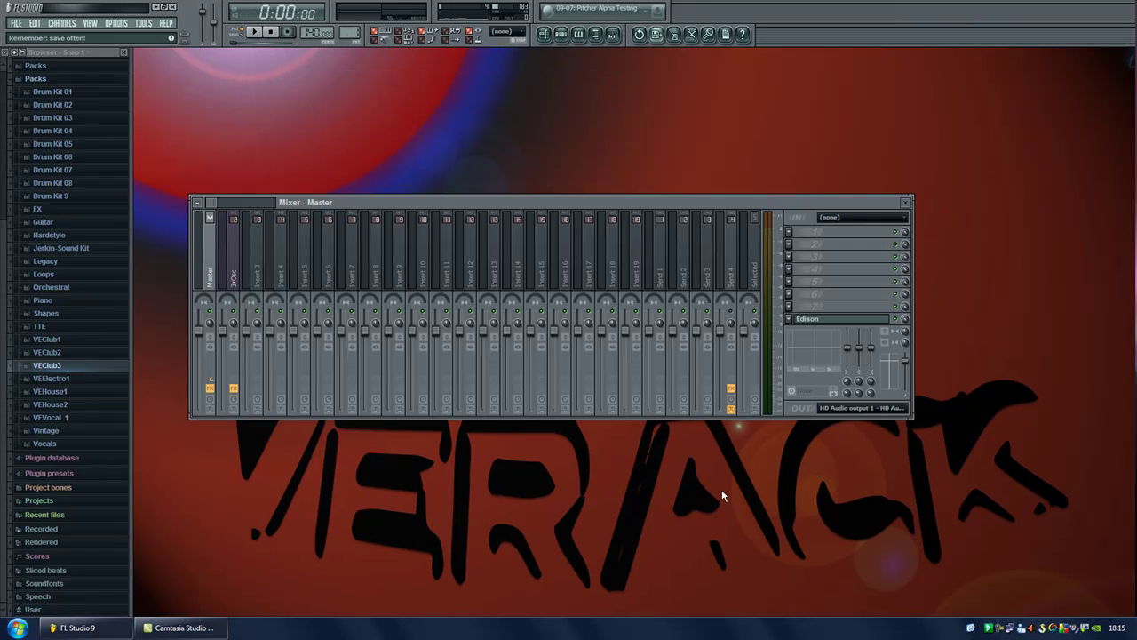
left_click(905, 203)
Play Pattern 1 once to audition the 3xOsc lead with its effects, then stop
left_click_drag(475, 231, 445, 113)
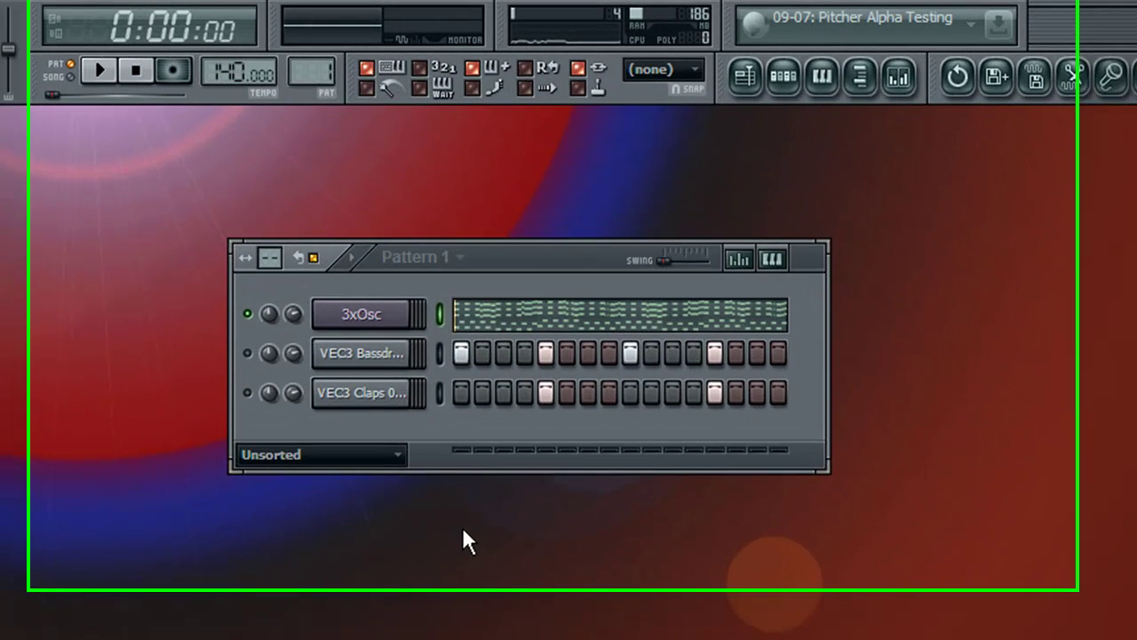
key("space")
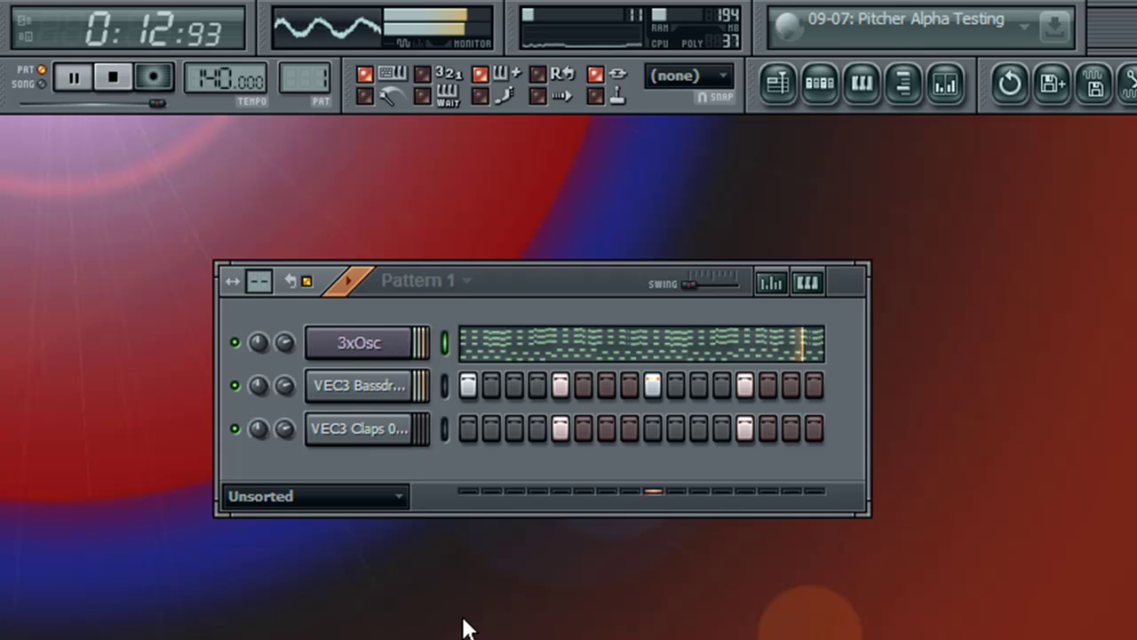
key("space")
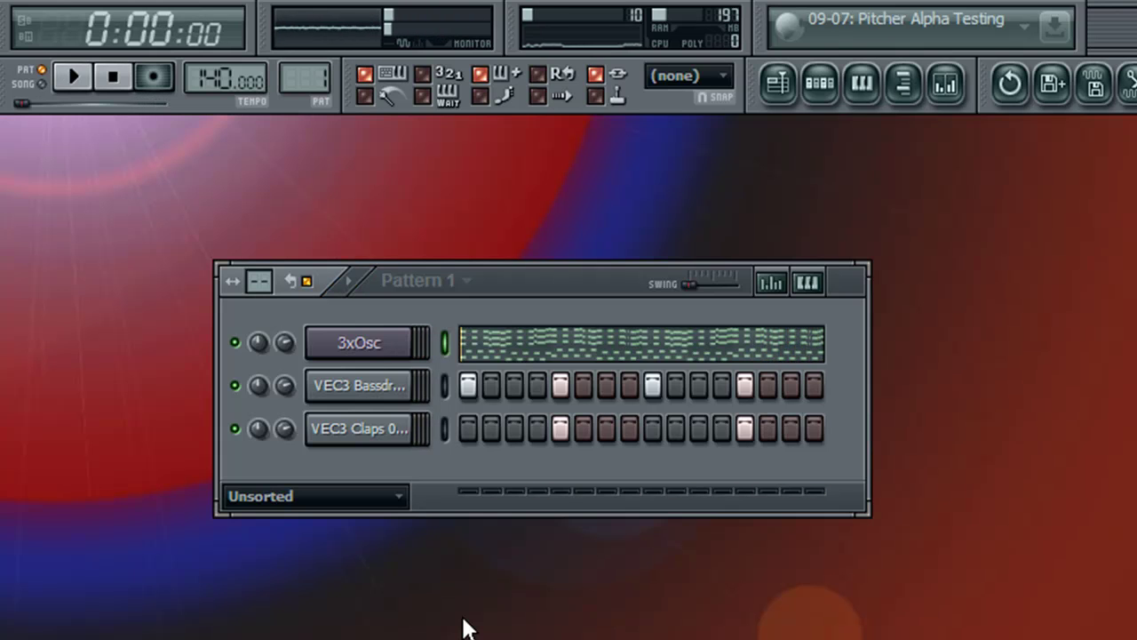